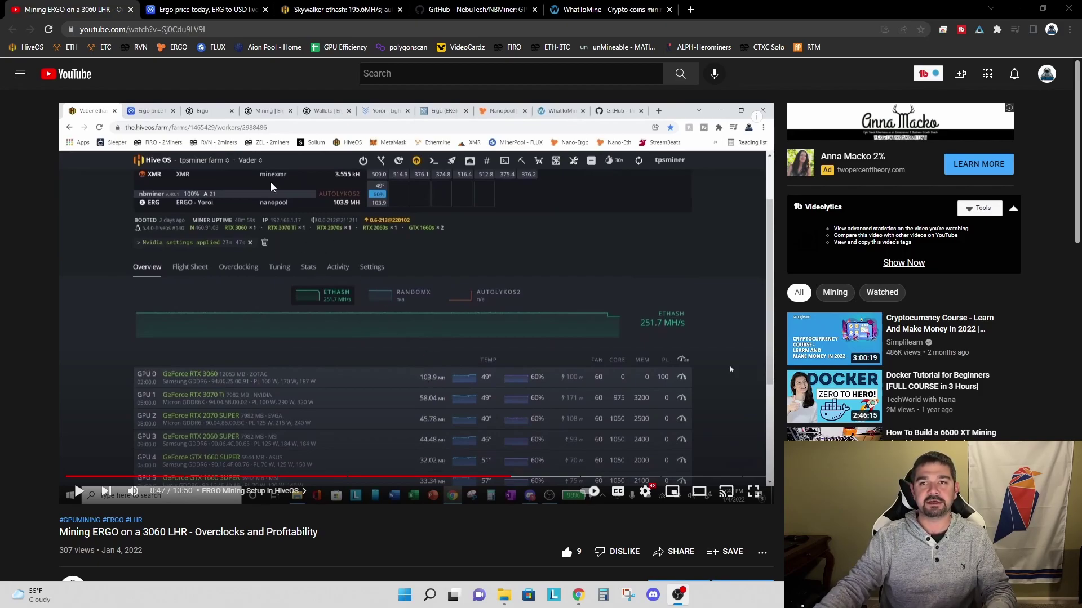
Switch to CoinMarketCap and examine the Ergo (ERG) price summary and its 7-day USD chart.
left_click(207, 6)
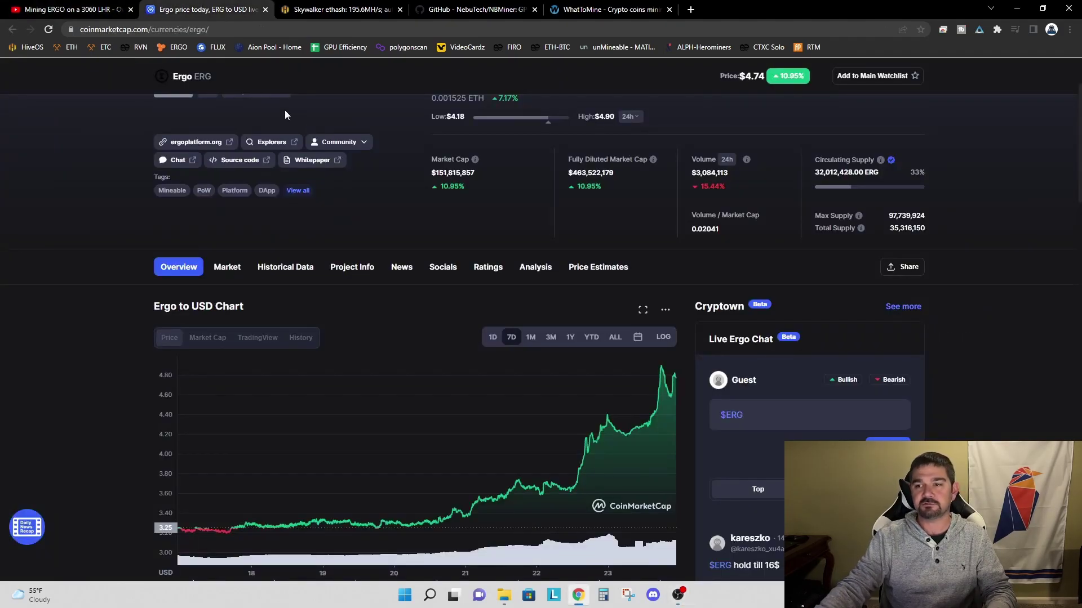
scroll(522, 228, "up", 2)
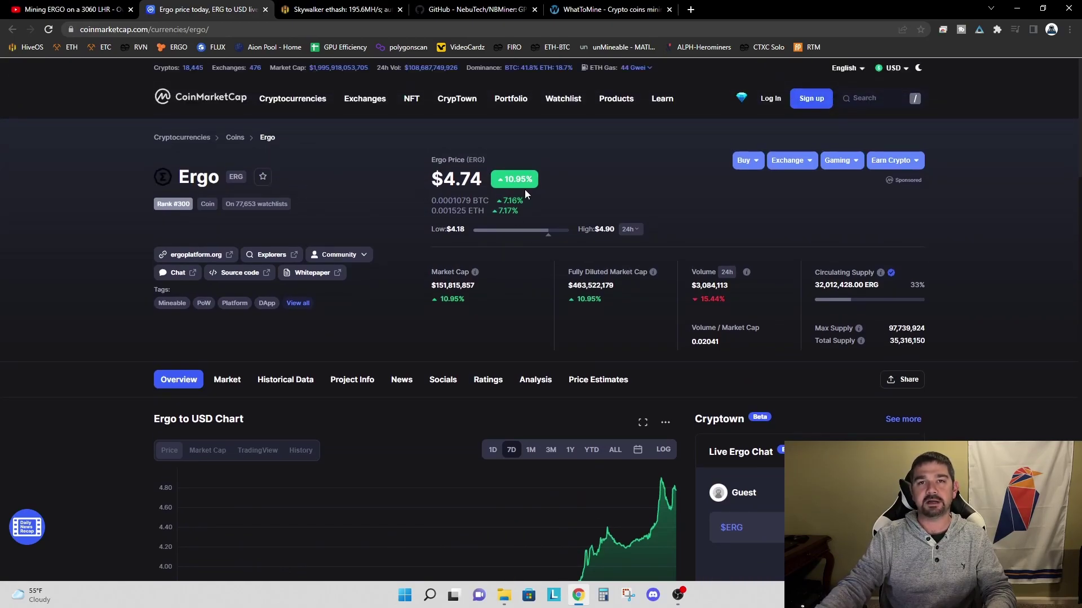
scroll(390, 325, "down", 4)
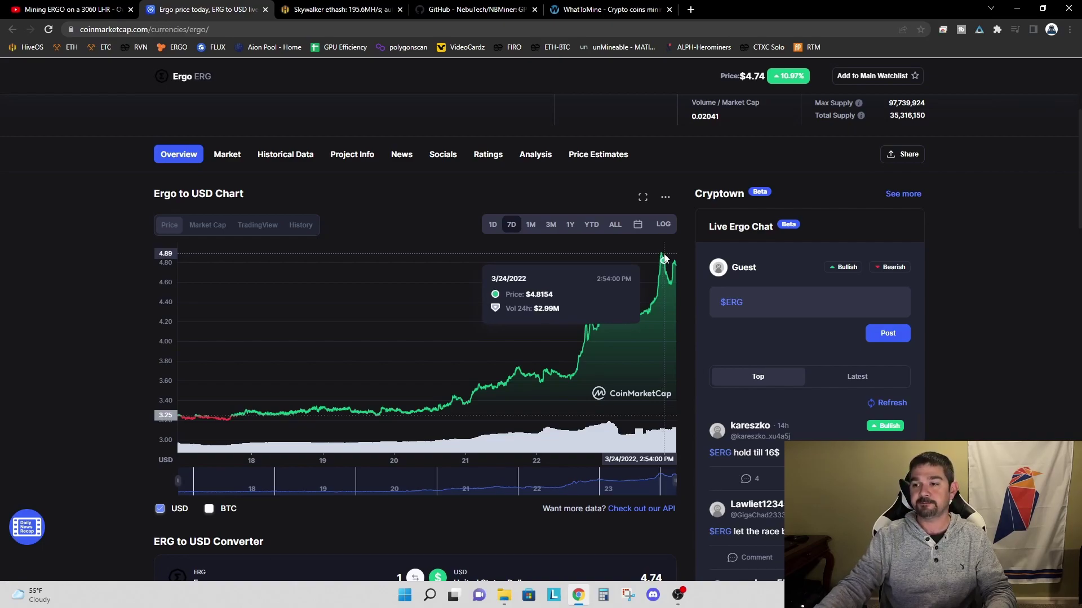
scroll(381, 214, "up", 4)
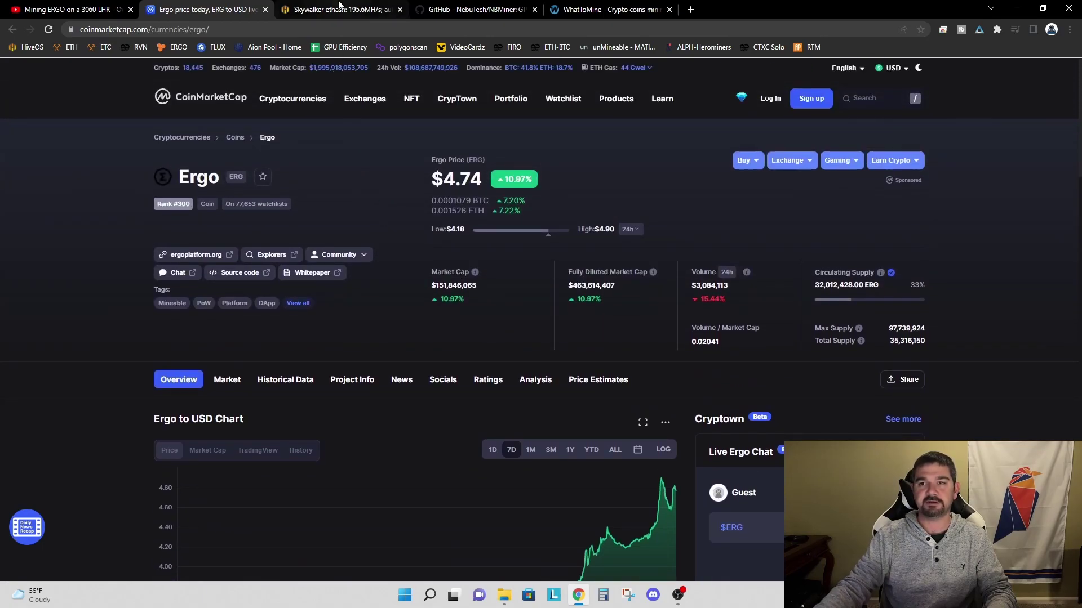
Switch to Hive OS and examine the Skywalker worker's miners, RTX 3060 hashrate, power draw and overclock settings.
left_click(340, 9)
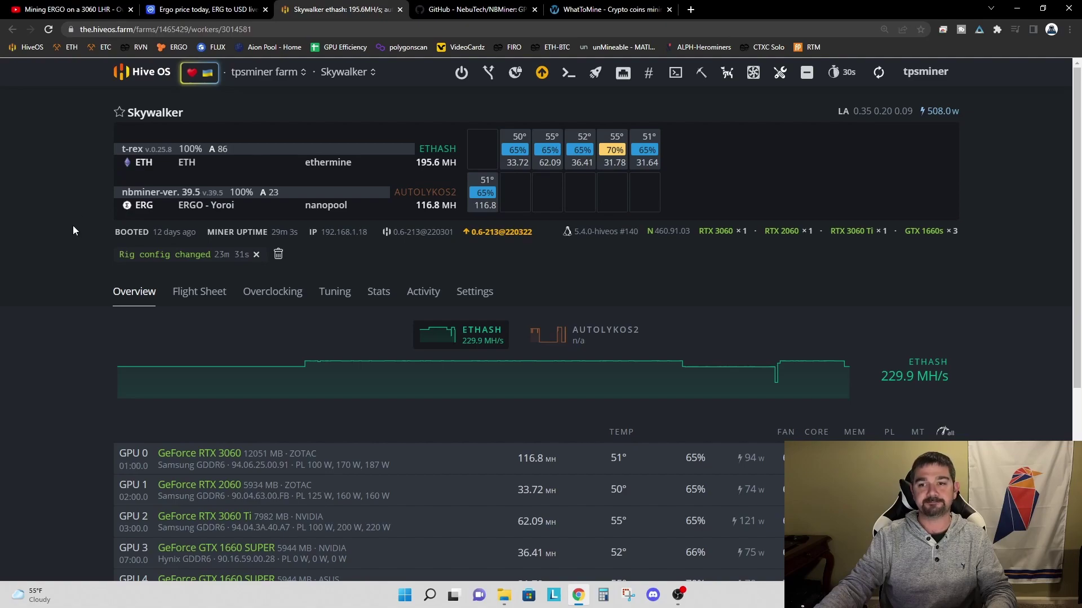
scroll(76, 266, "down", 2)
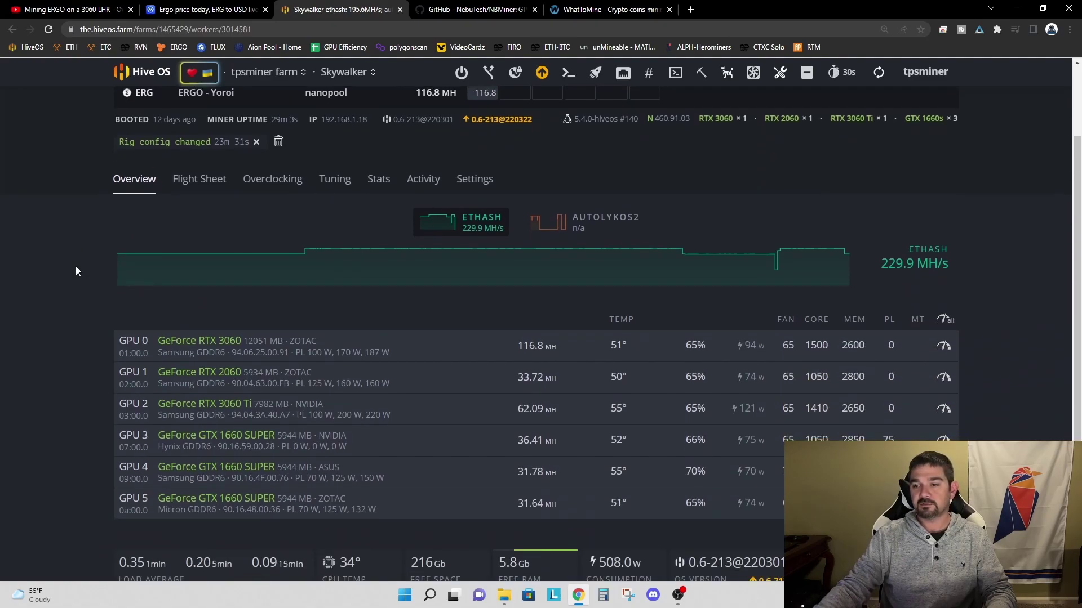
scroll(75, 265, "down", 1)
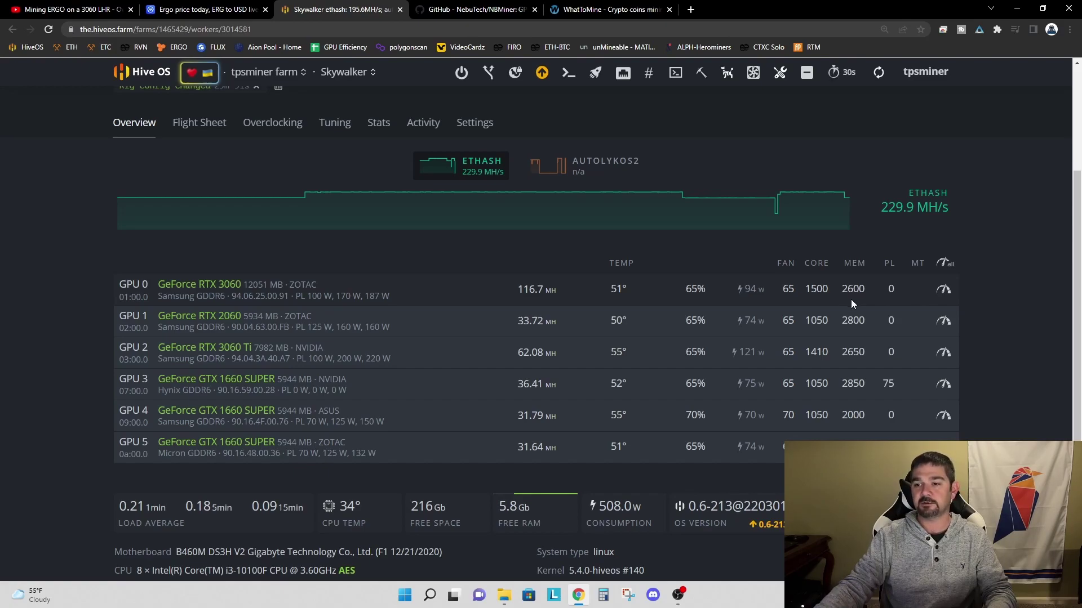
scroll(851, 299, "up", 3)
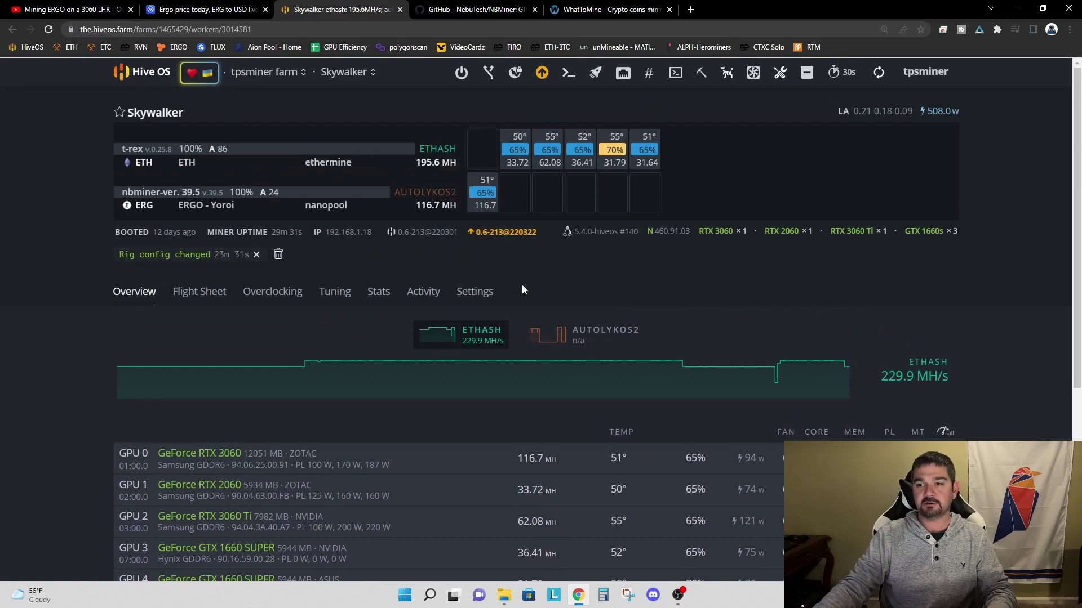
mouse_move(279, 239)
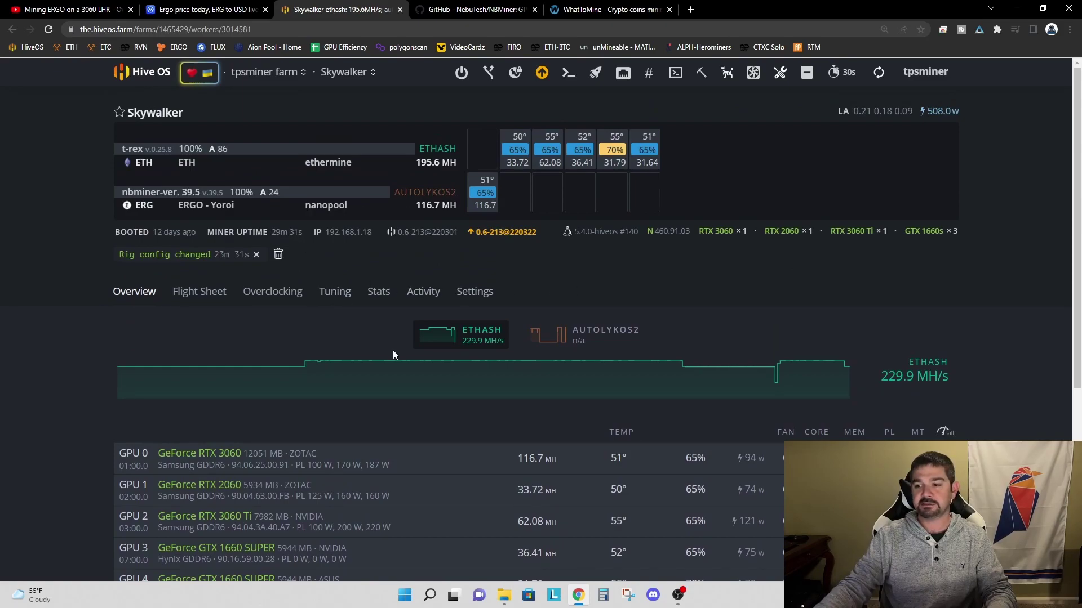
scroll(394, 350, "down", 1)
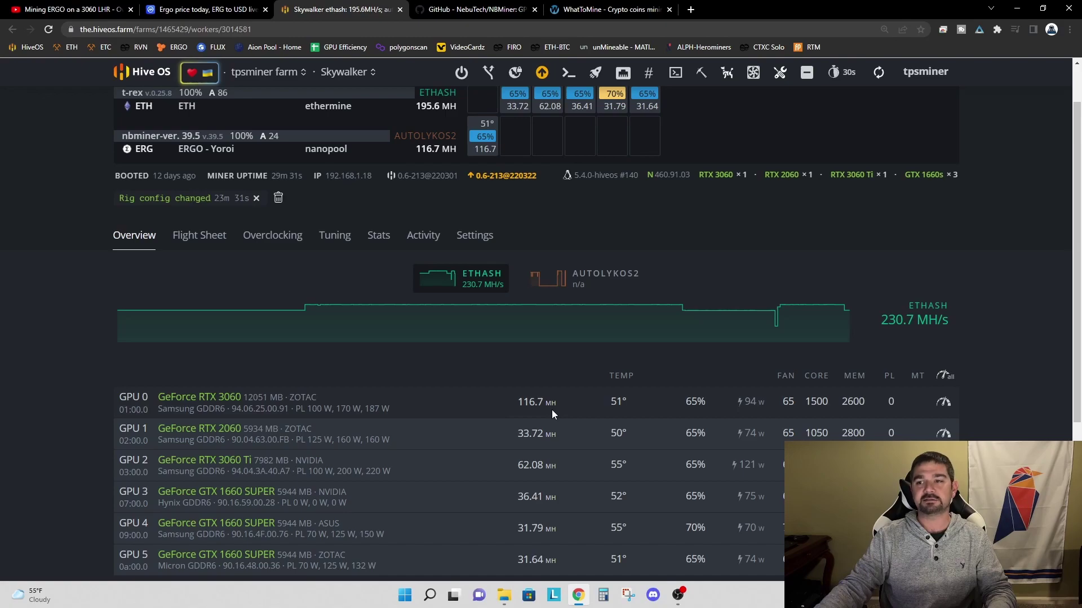
In the NBMiner GitHub readme, highlight the v39.5 notes on the new ERGO LHR mode, 3060, "-lhr 85" and "-lhr 100".
left_click(473, 11)
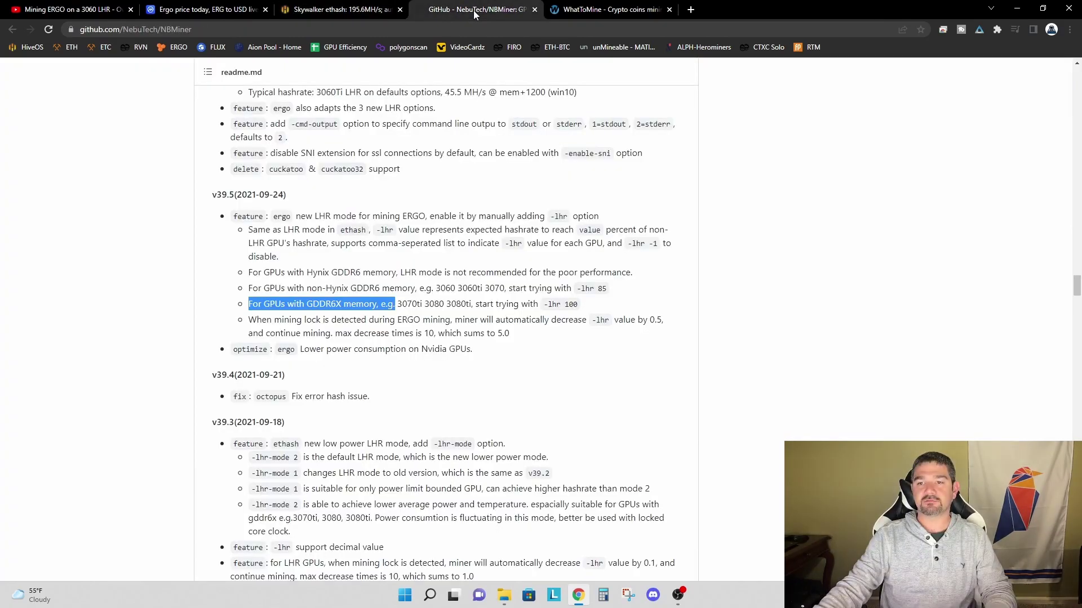
left_click(505, 322)
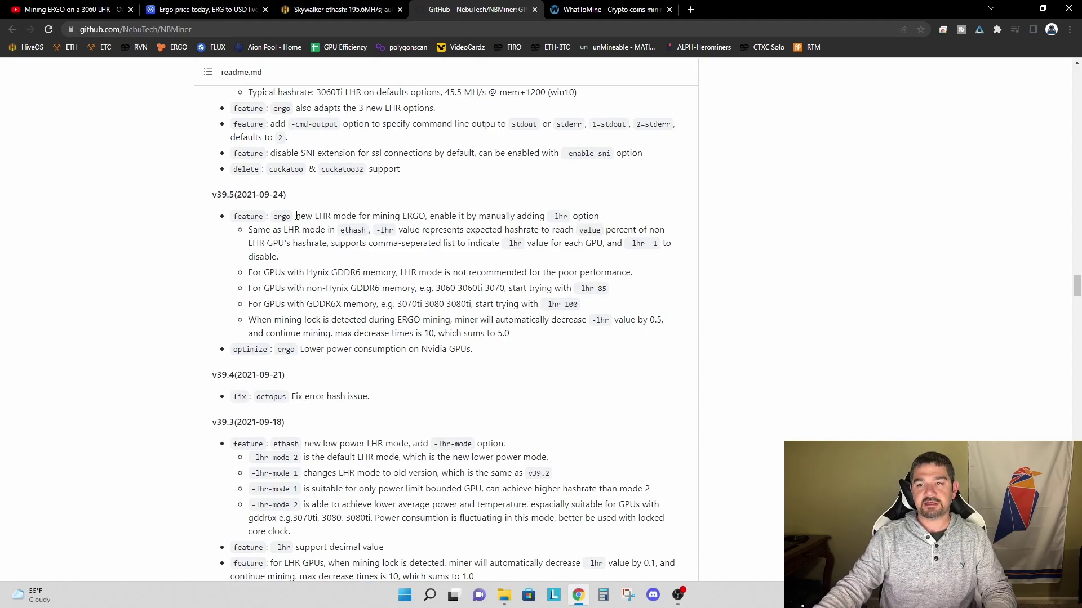
left_click_drag(297, 216, 426, 215)
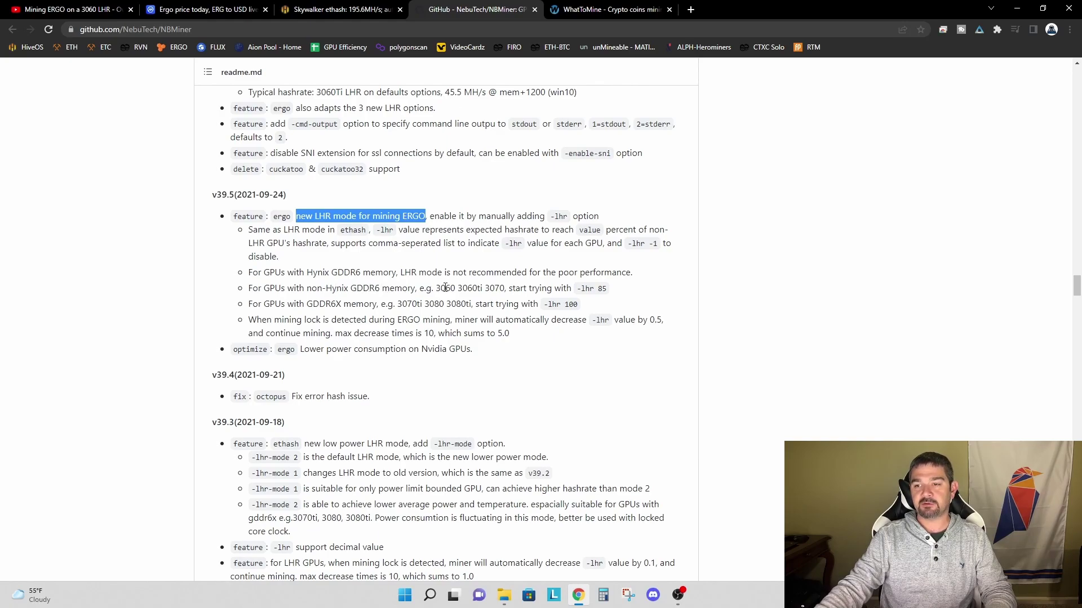
left_click_drag(435, 288, 456, 287)
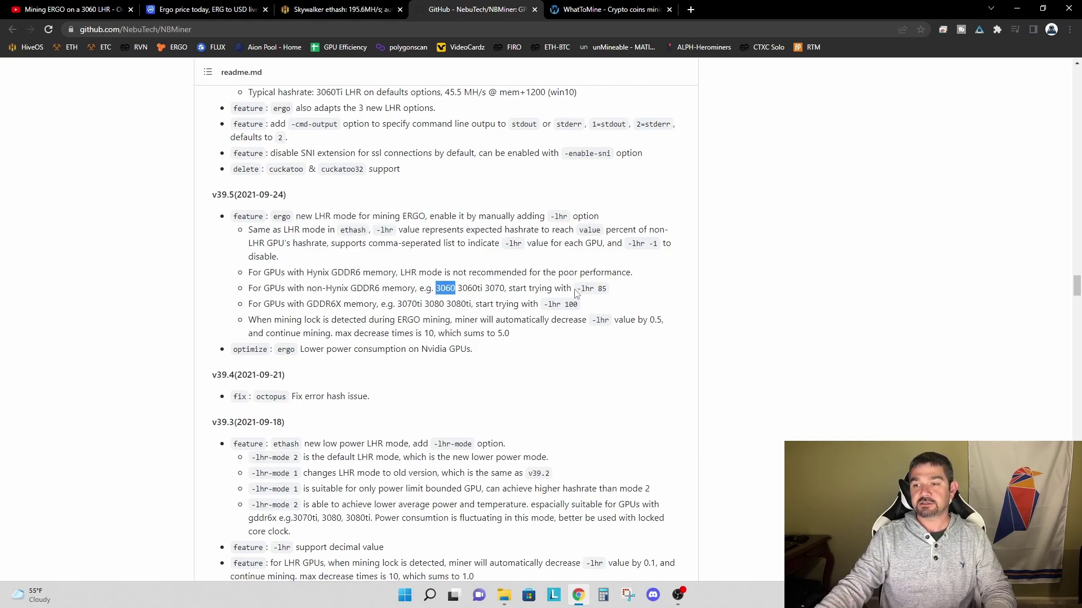
left_click_drag(575, 289, 615, 289)
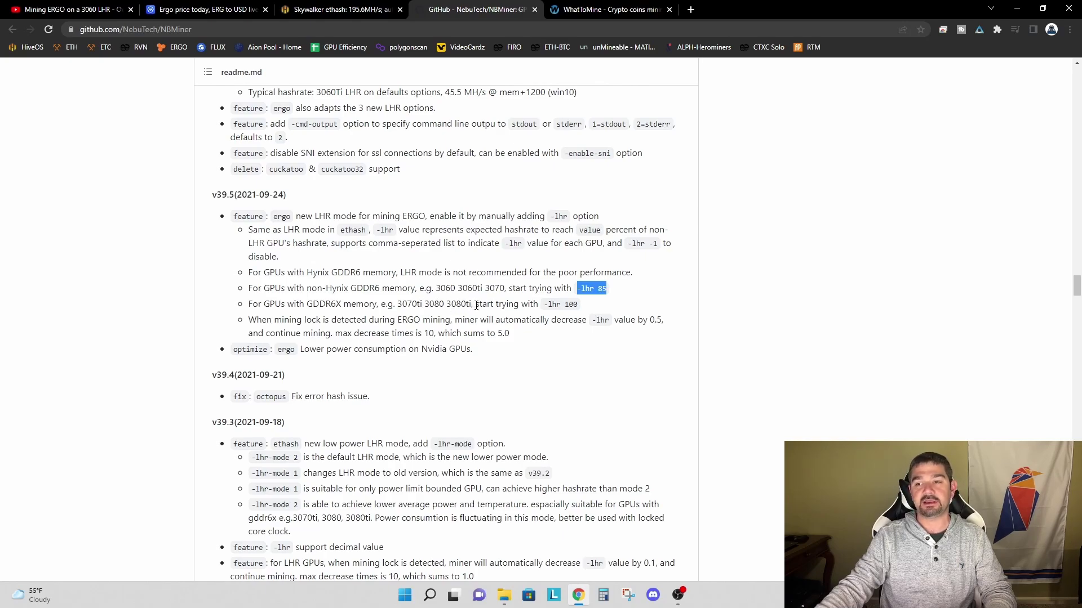
left_click_drag(540, 305, 589, 306)
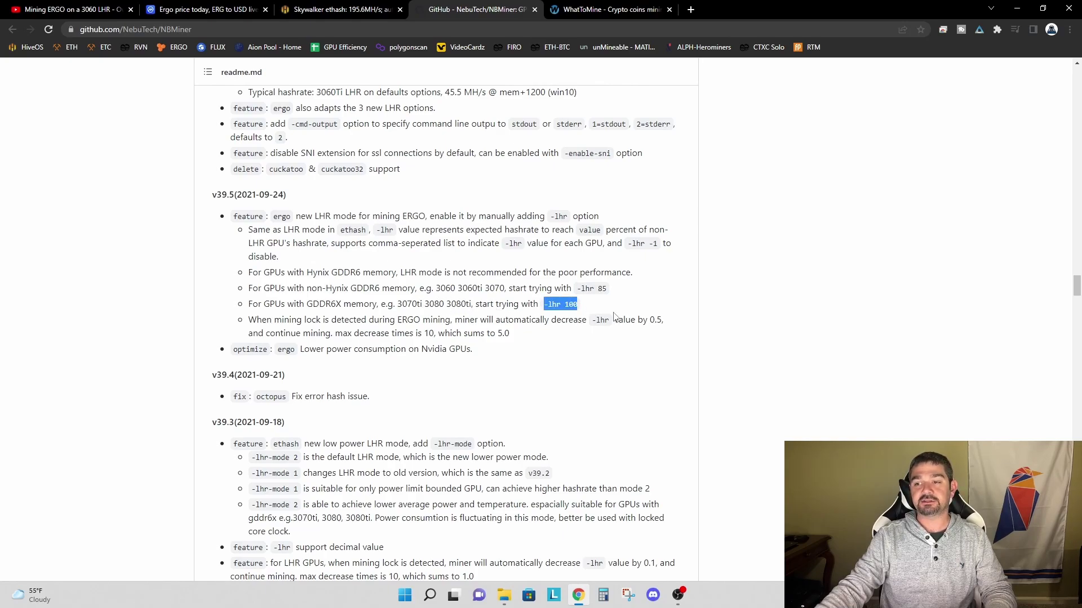
Open Skywalker's flight sheet for editing in Hive OS, inspect the ERG NBMiner configuration's extra arguments and version, and cancel the configuration.
left_click(335, 10)
left_click(201, 236)
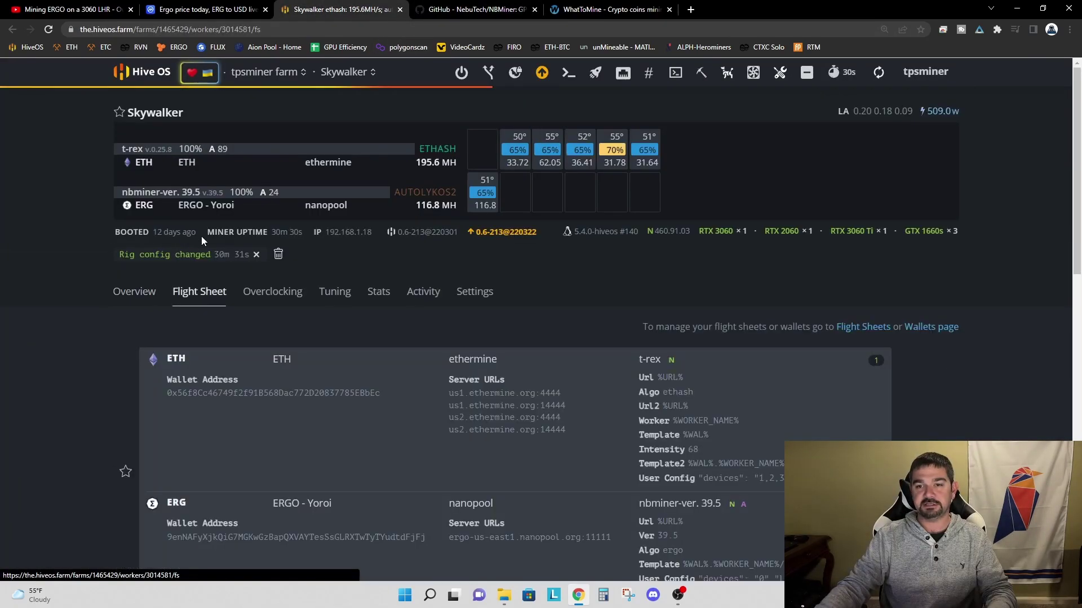
scroll(210, 297, "down", 4)
left_click(947, 245)
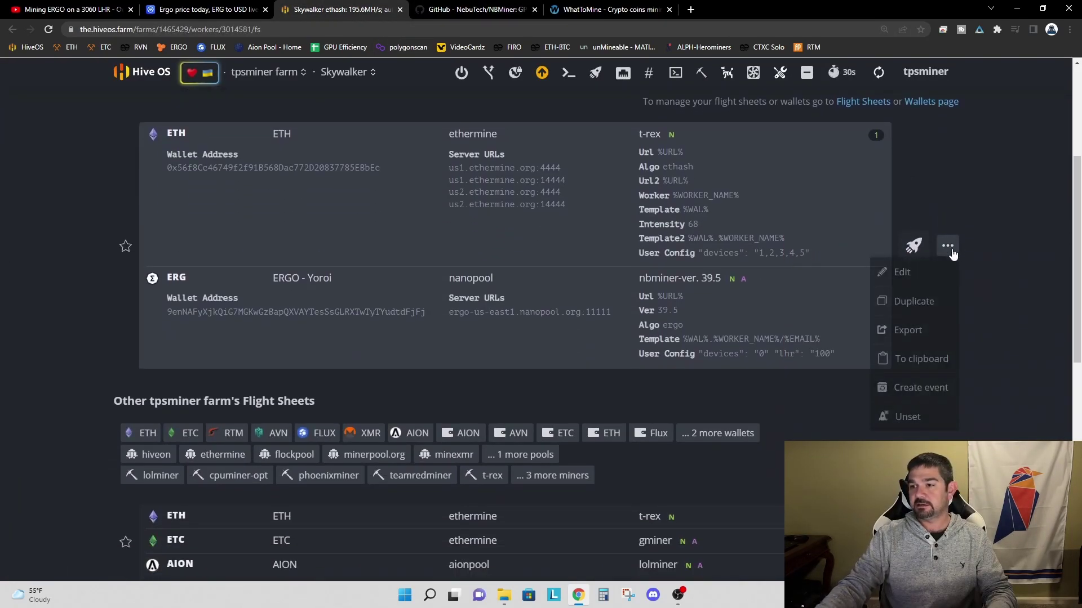
left_click(907, 275)
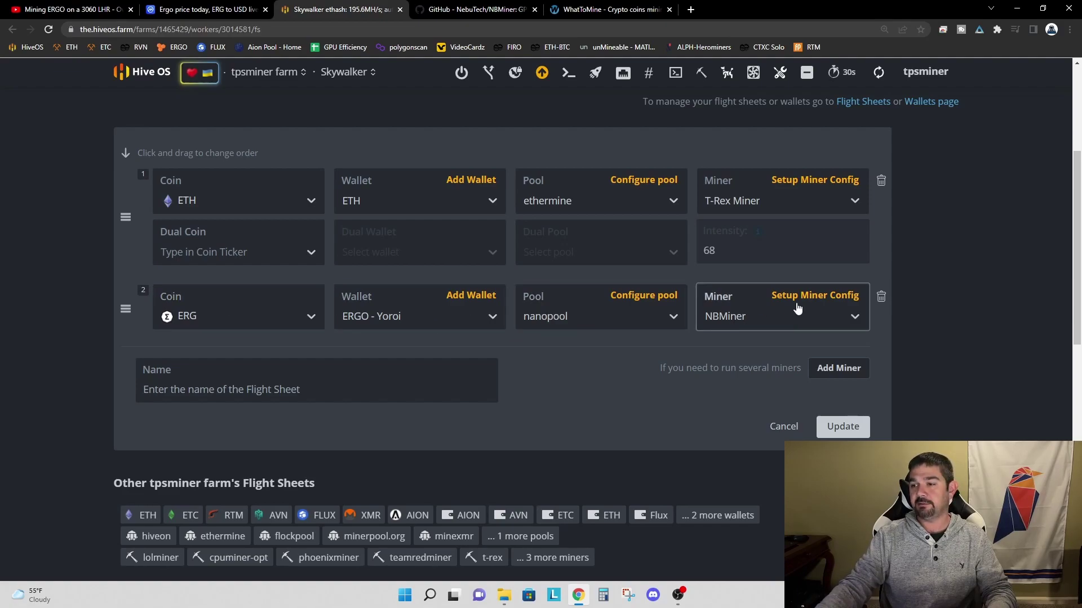
left_click(815, 295)
scroll(598, 331, "down", 1)
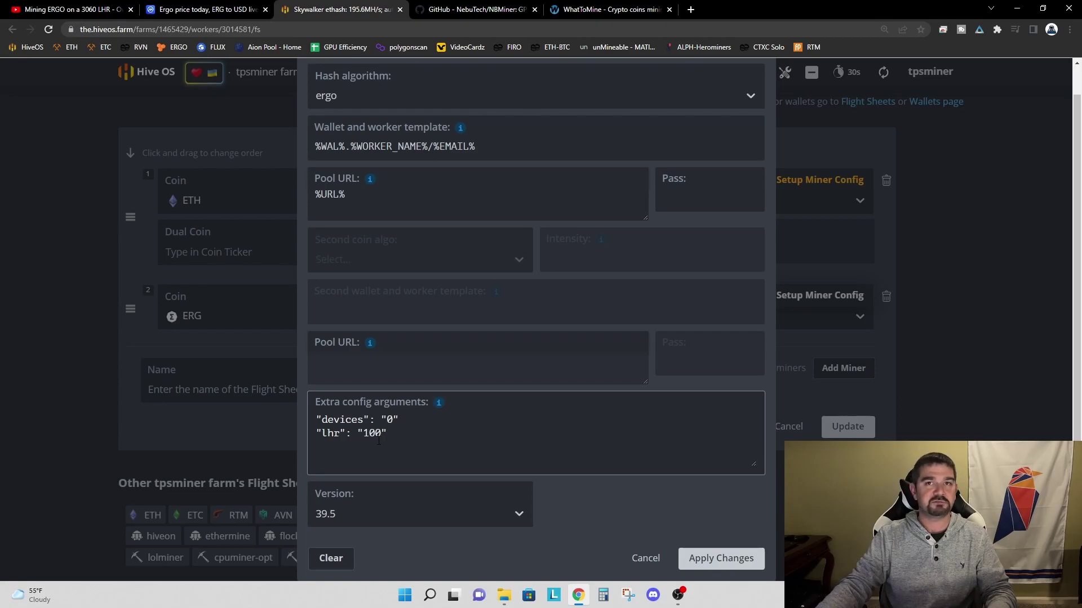
left_click(645, 557)
Return to Skywalker's overview and examine the RTX 3060's hashrate, wattage and the Autolykos2 graph.
scroll(403, 275, "up", 4)
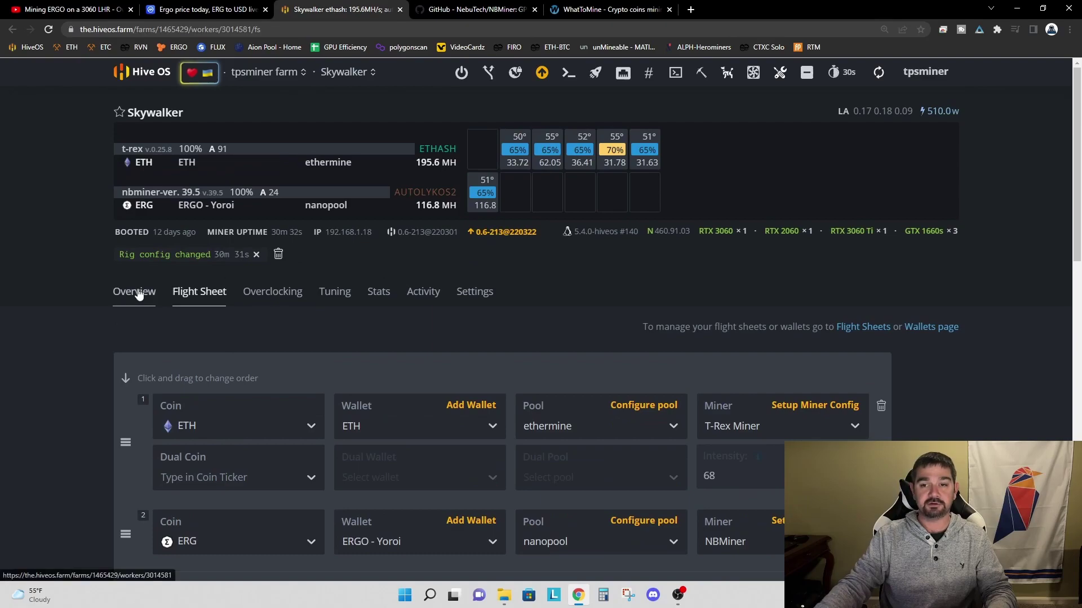
left_click(134, 291)
scroll(387, 374, "down", 2)
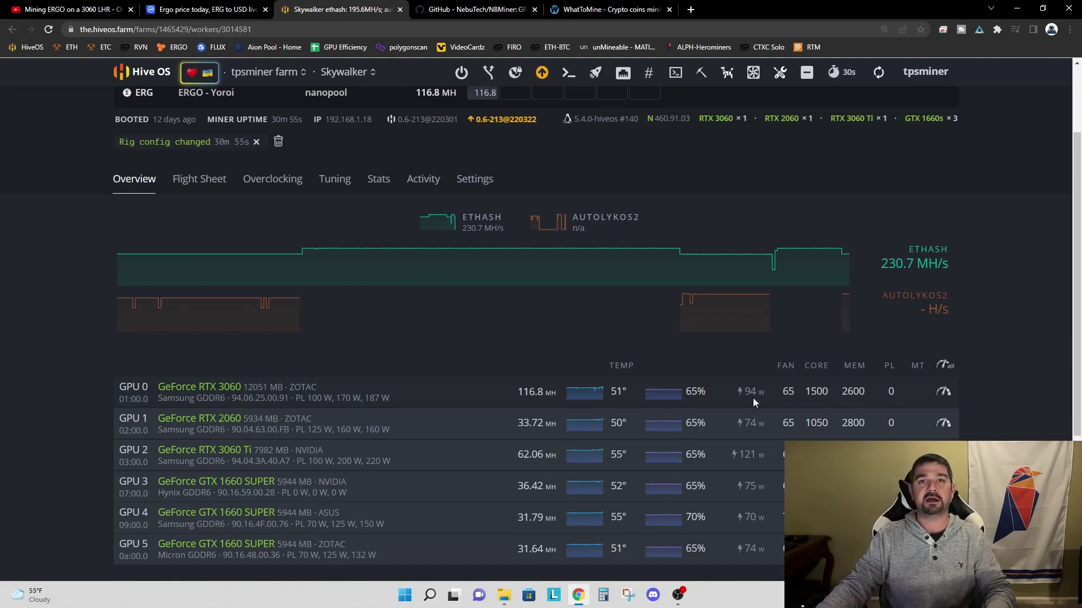
scroll(995, 389, "up", 1)
scroll(995, 388, "up", 1)
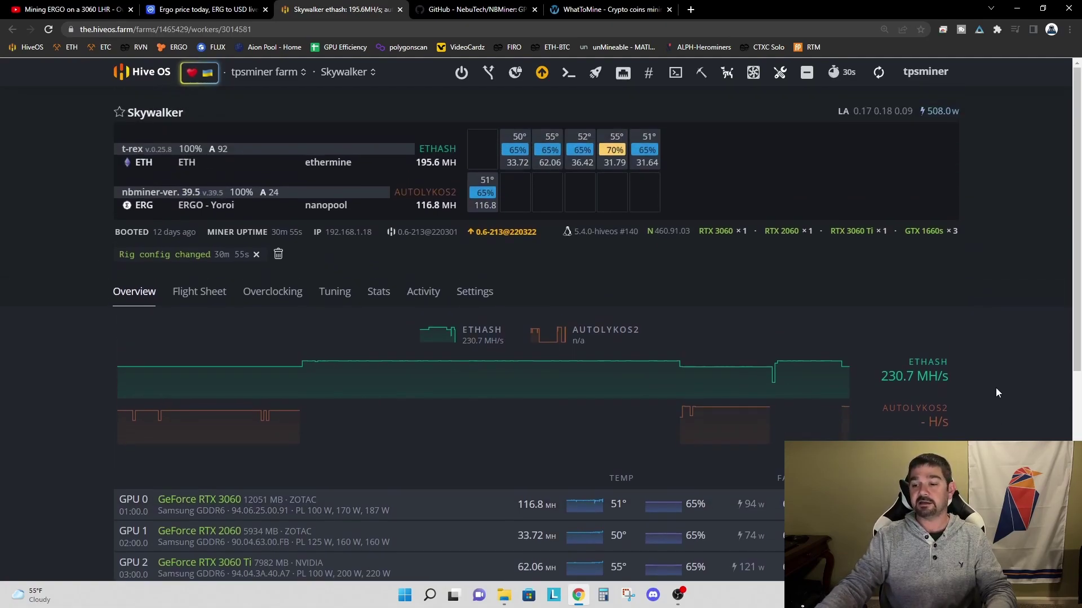
scroll(995, 388, "down", 1)
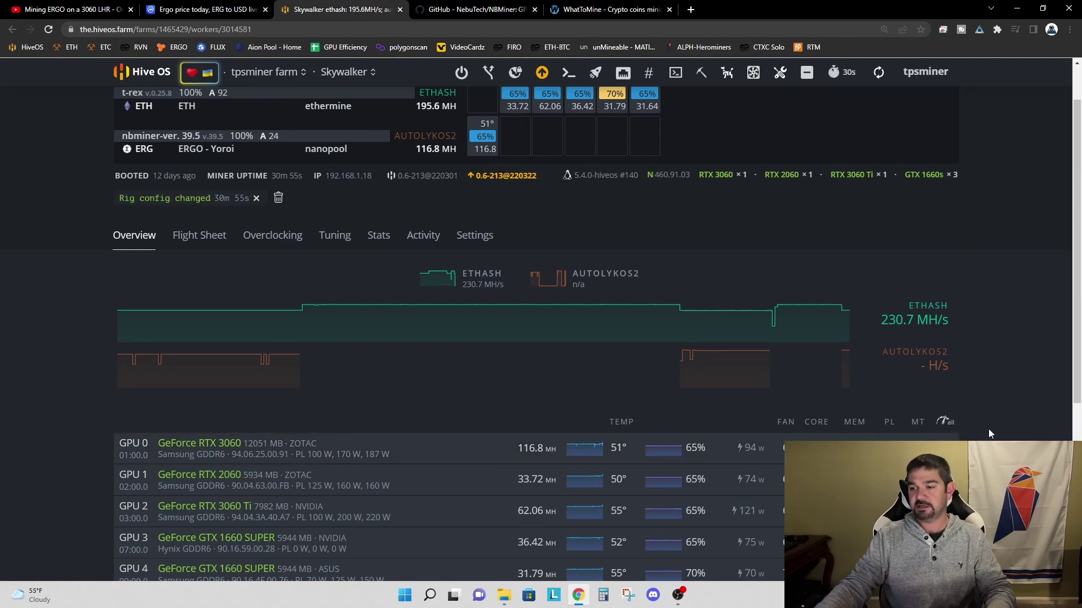
scroll(990, 429, "up", 1)
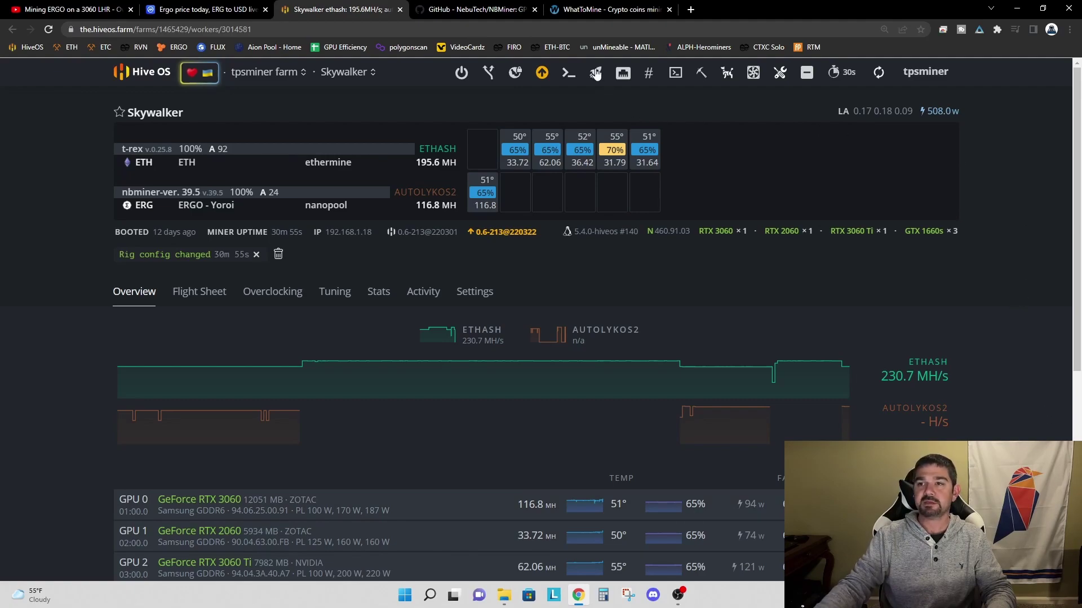
On WhatToMine, check the entered Ethash and Autolykos figures, reload the GPU calculator, and compare Ergo's profitability with Ethereum's.
left_click(603, 8)
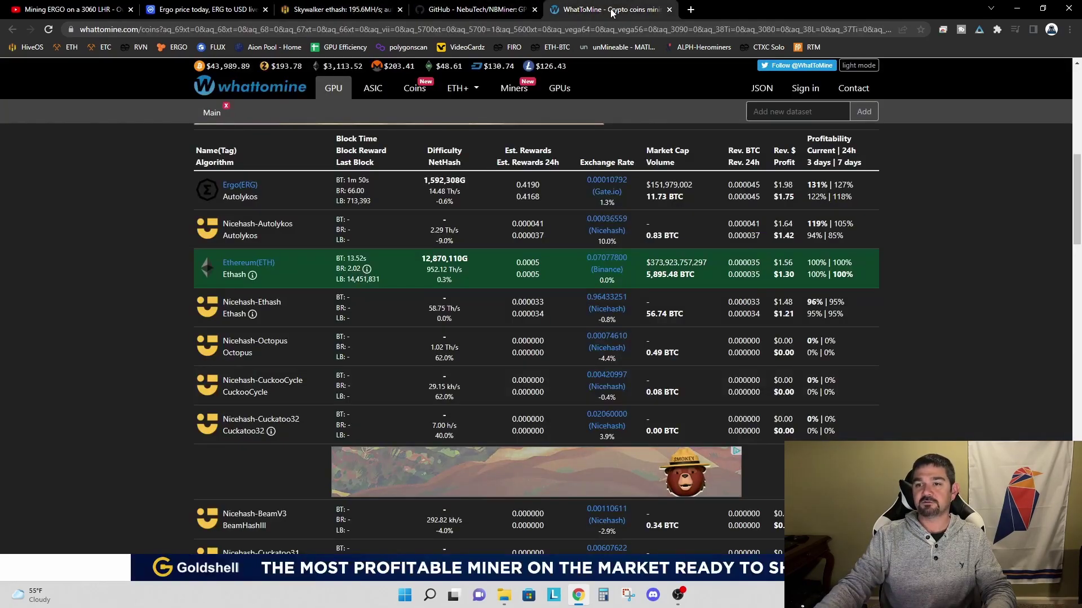
scroll(1057, 271, "up", 5)
scroll(1056, 261, "up", 4)
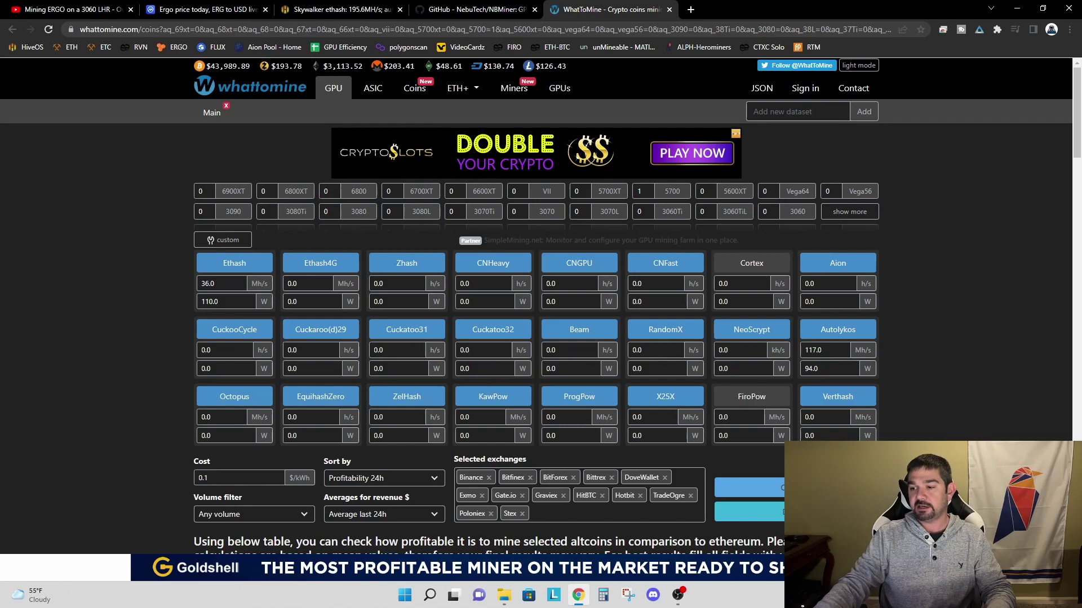
left_click(332, 89)
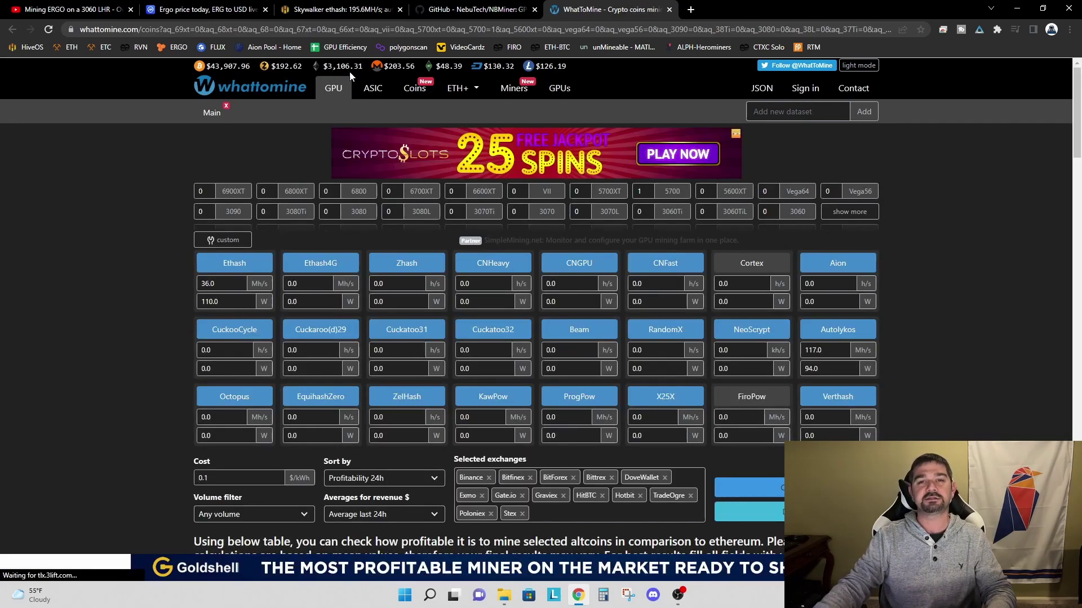
scroll(980, 296, "down", 3)
scroll(980, 296, "down", 5)
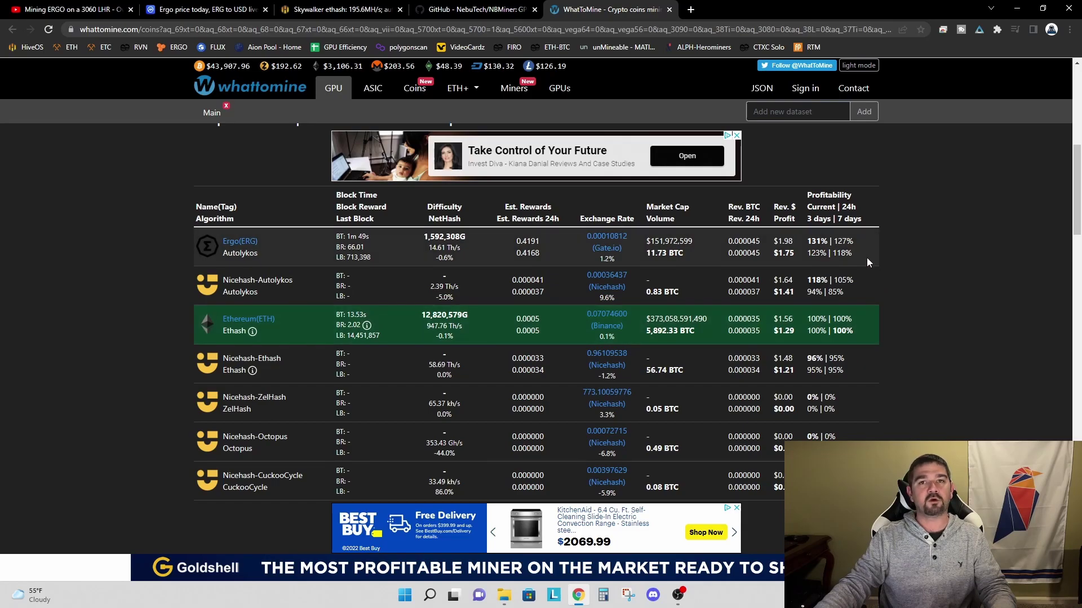
Switch back to the Skywalker worker's overview in Hive OS.
left_click(336, 11)
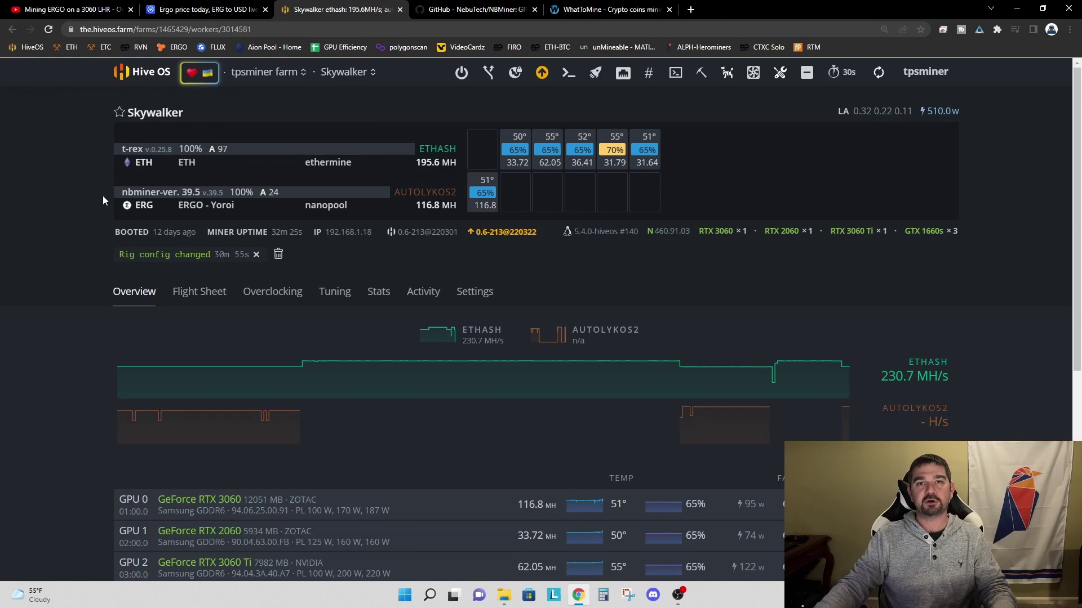